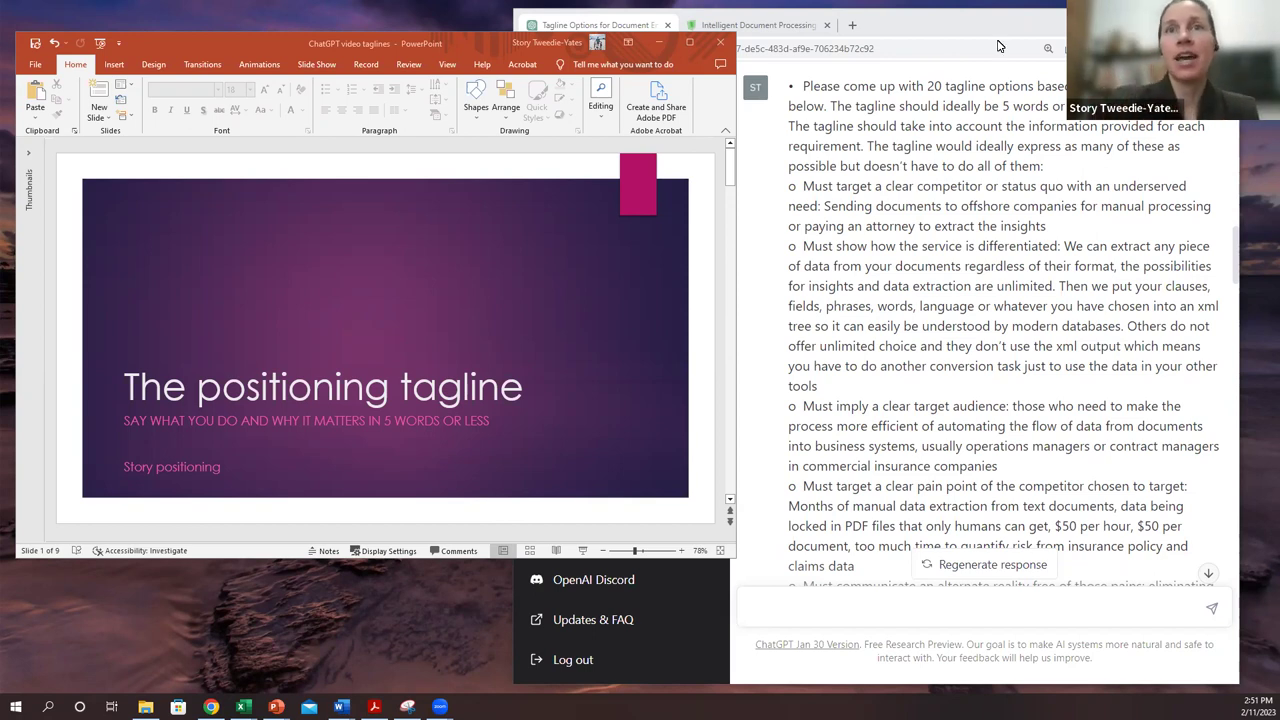
Page through the tagline presentation from the title slide to the Speed positioning slide with questions 1 to 3, revisiting the Decisions slide.
left_click(730, 503)
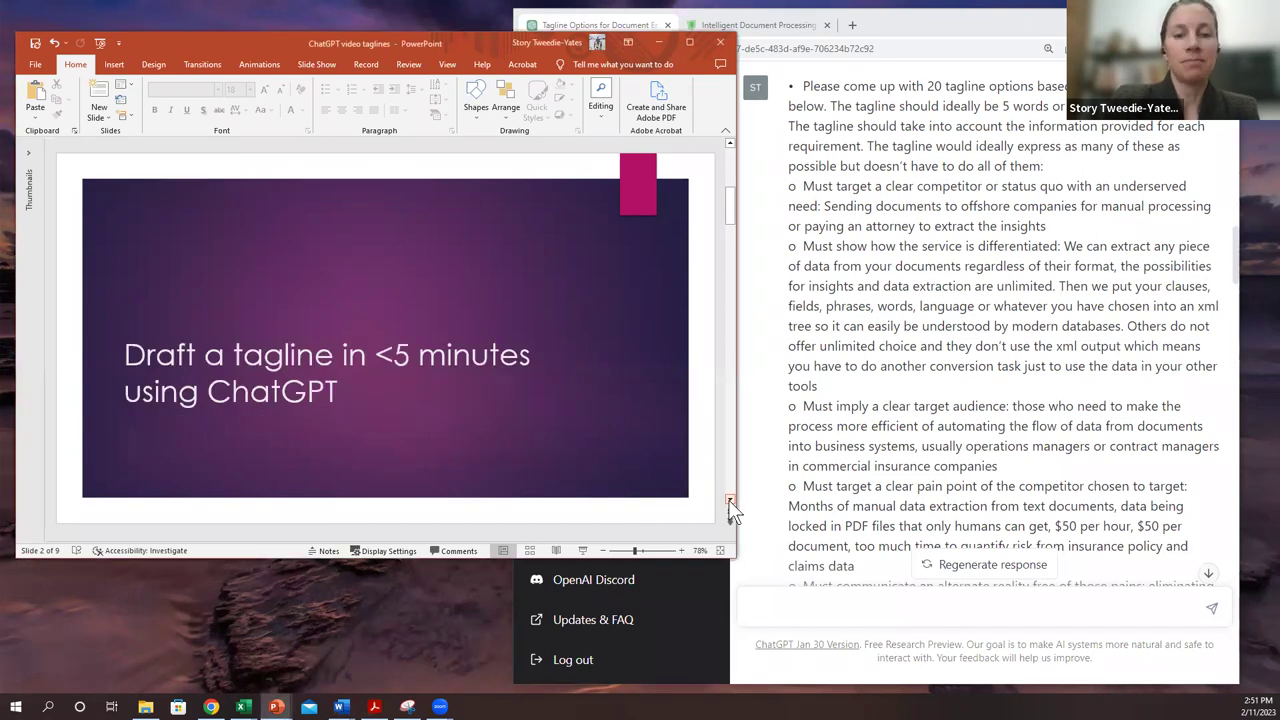
left_click(730, 503)
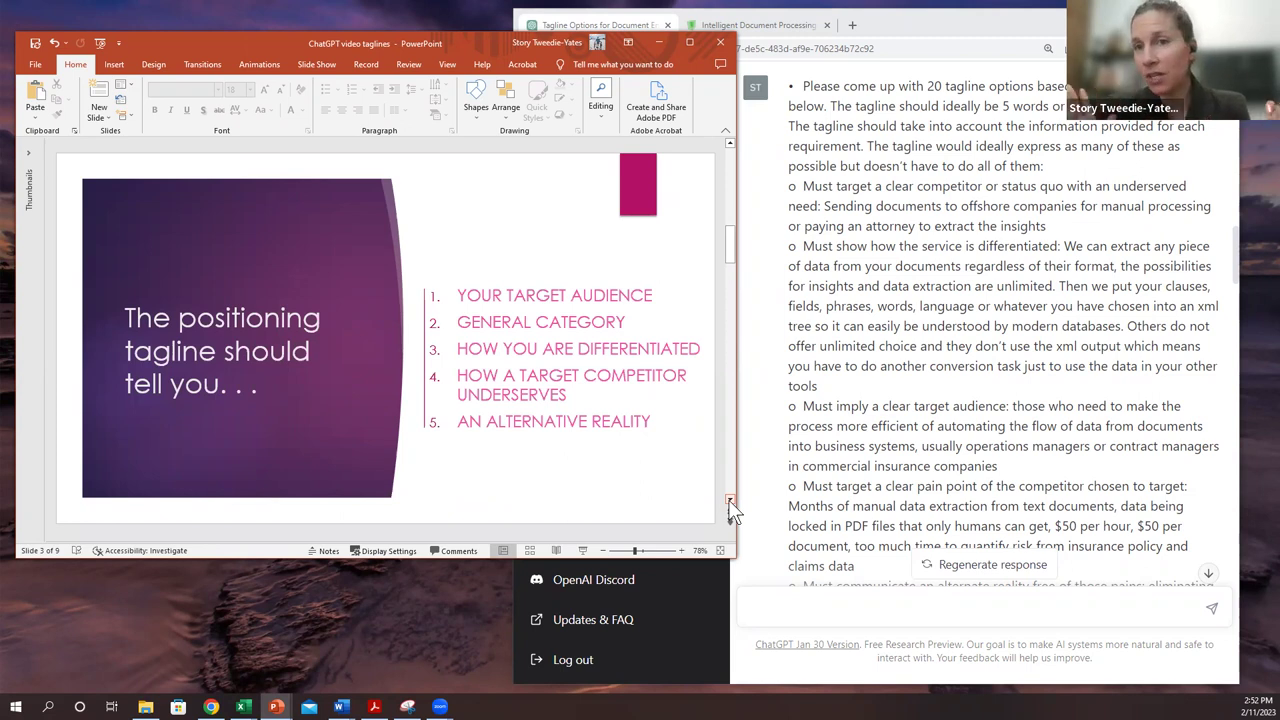
left_click(730, 503)
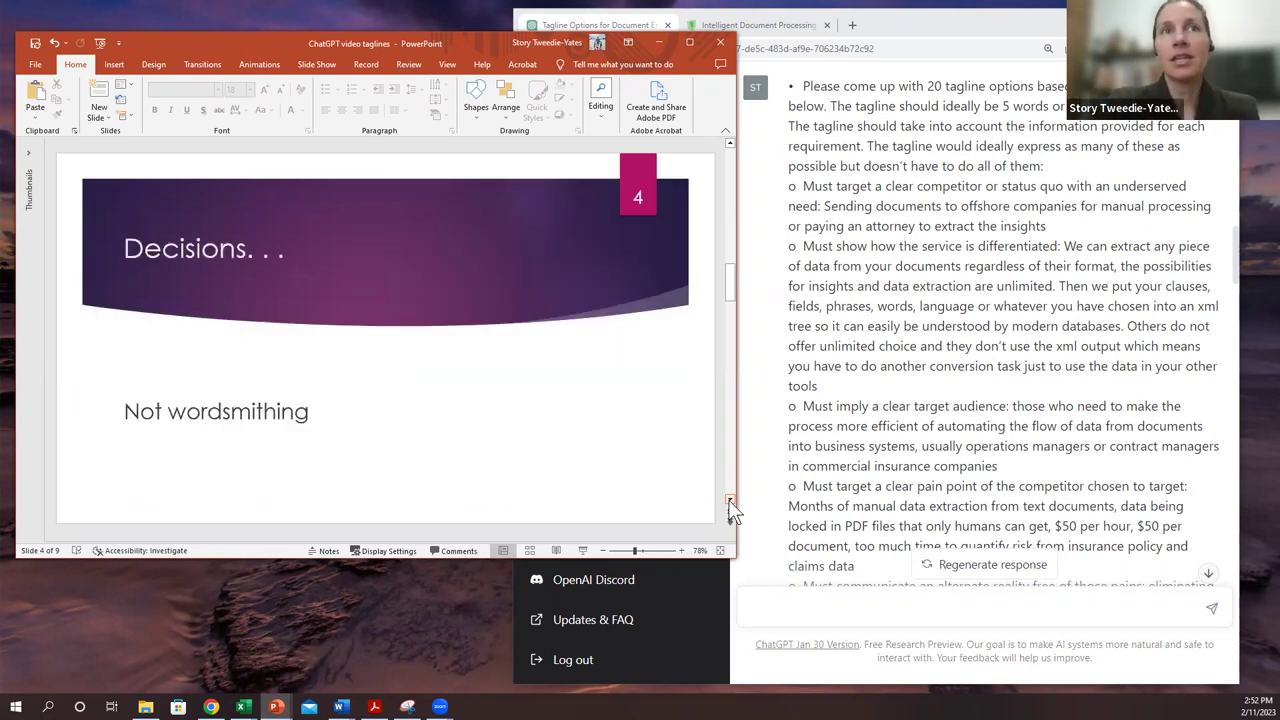
left_click(730, 503)
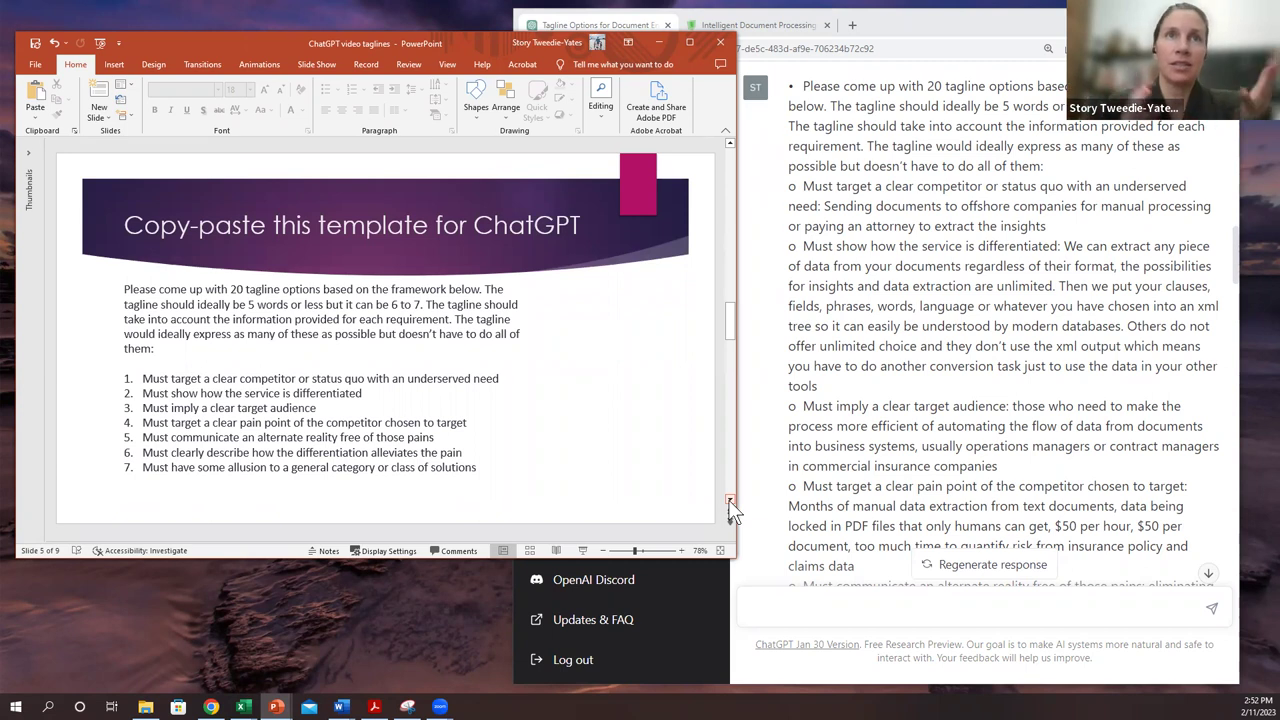
left_click(731, 143)
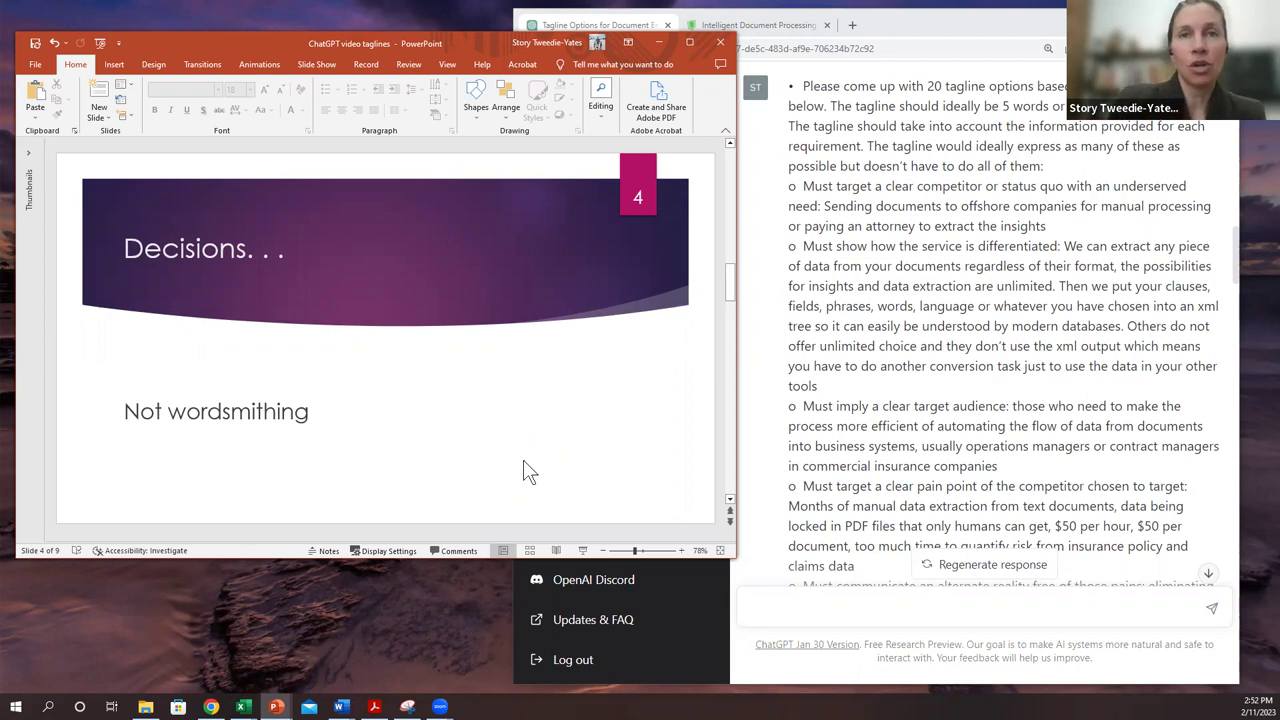
left_click(730, 502)
left_click(730, 502)
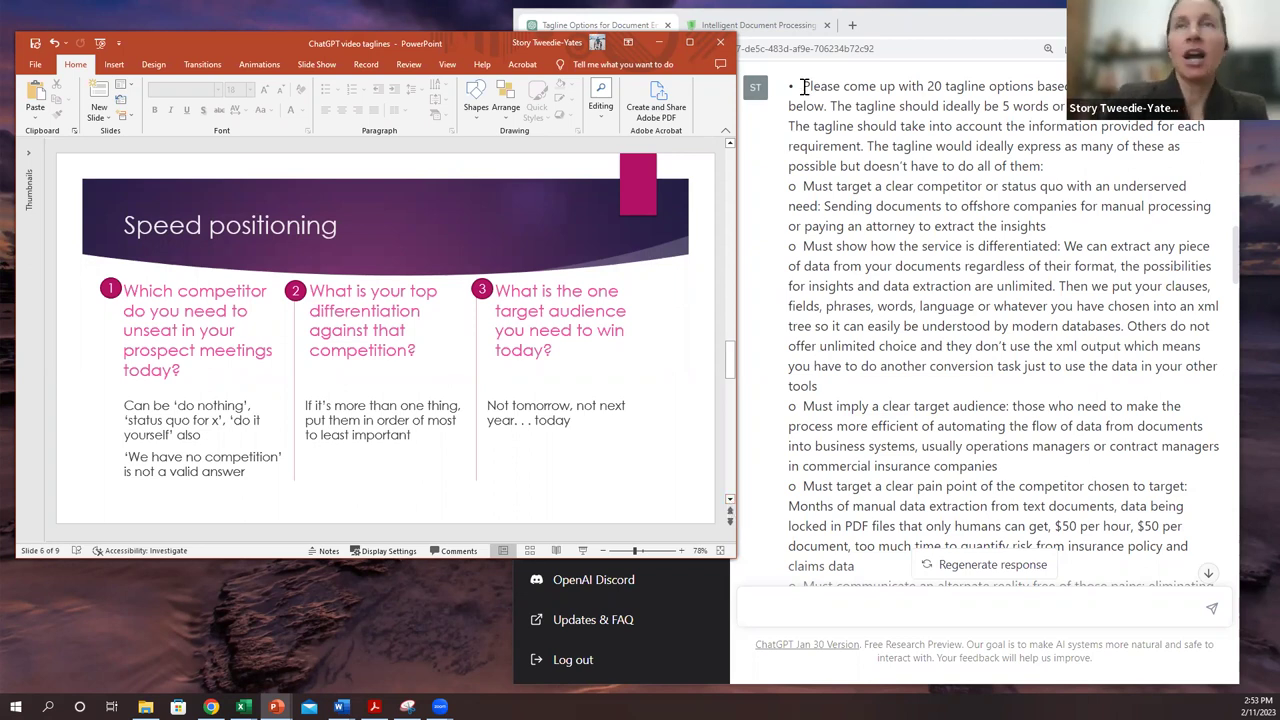
Highlight the opening instructions of the tagline prompt in ChatGPT, and switch back to PowerPoint to show the Speed positioning slide with questions 4 to 6.
left_click_drag(804, 86, 849, 127)
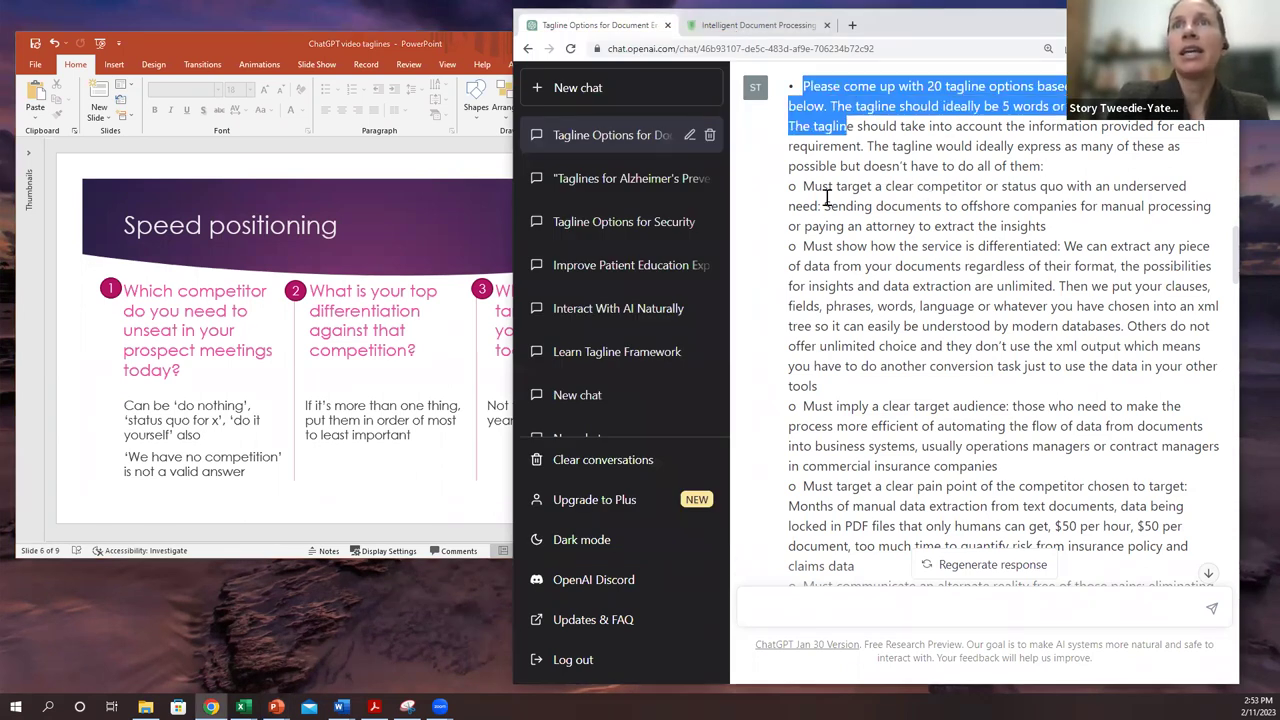
left_click_drag(822, 206, 805, 95)
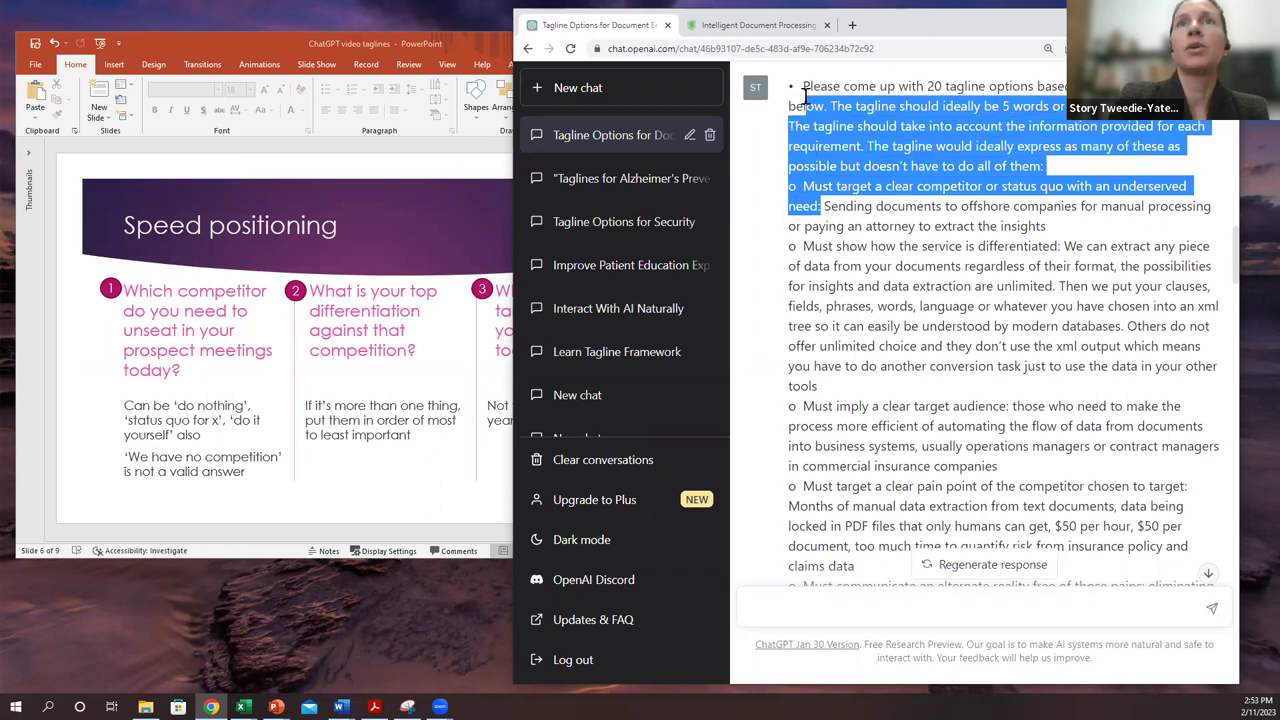
left_click(105, 507)
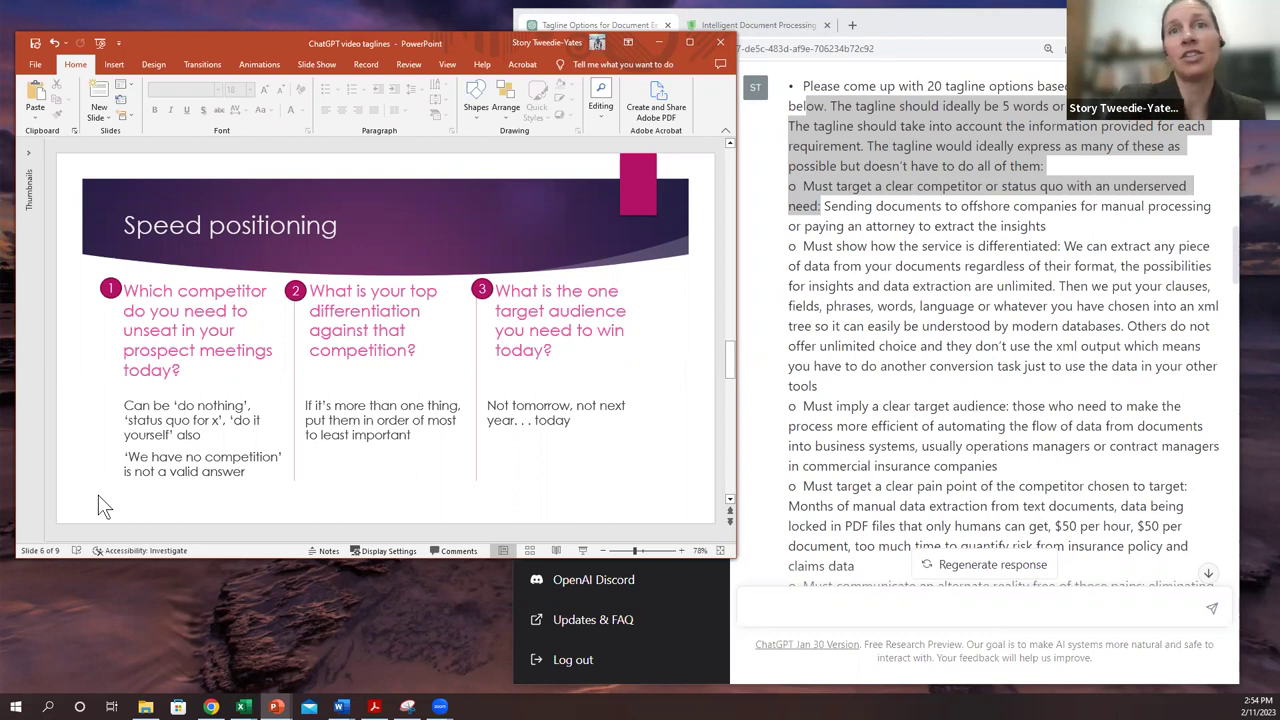
left_click(730, 501)
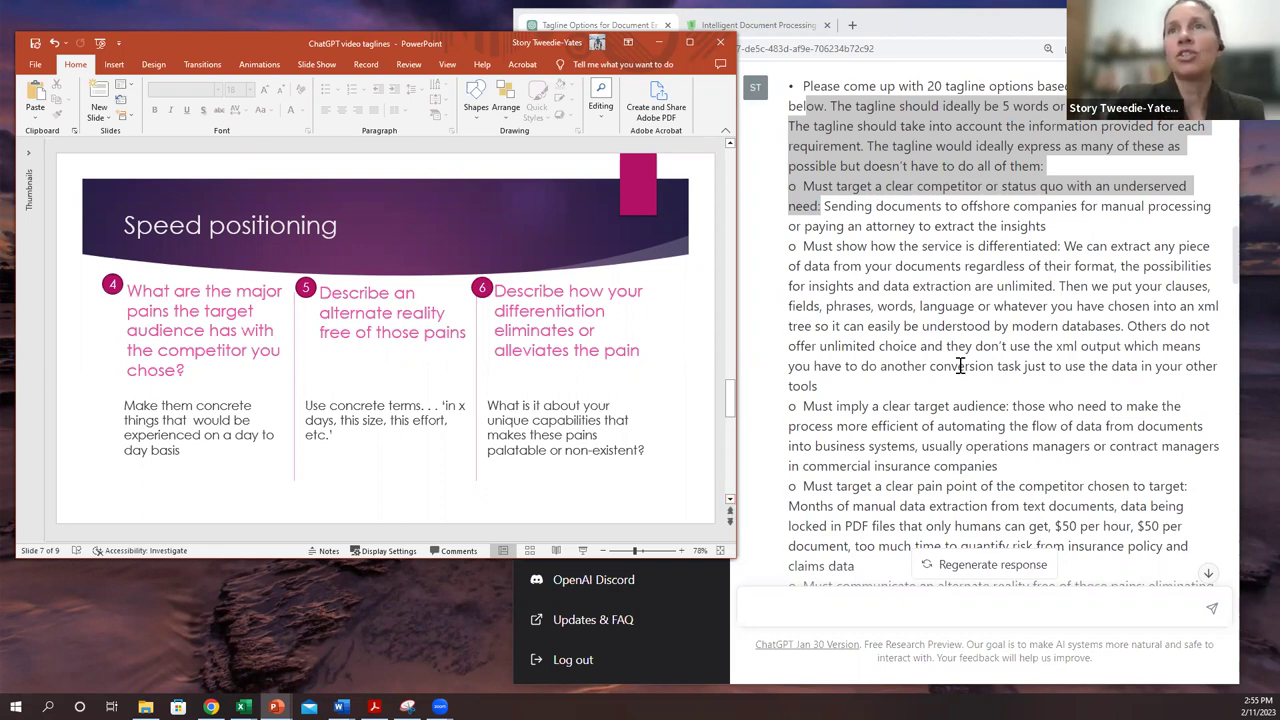
Read further into the ChatGPT tagline prompt and check the Docugami homepage in the other browser page before returning to the conversation.
scroll(960, 368, "down", 1)
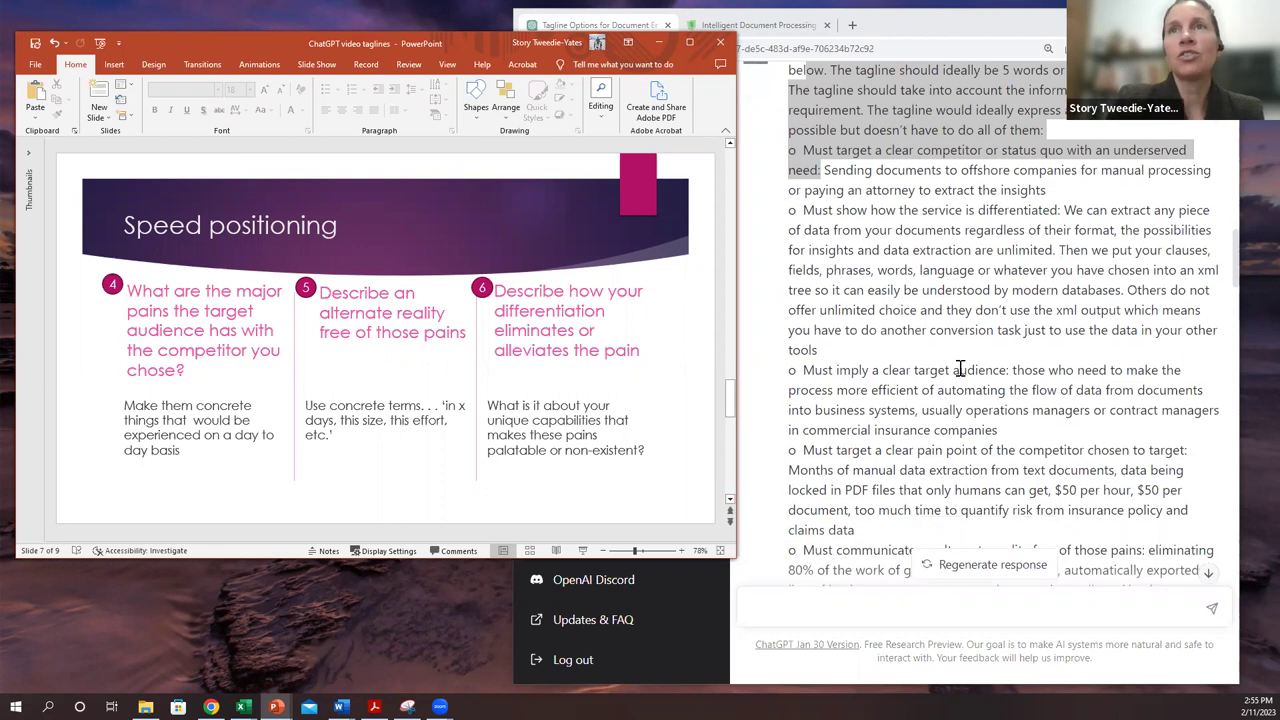
left_click(930, 442)
scroll(980, 434, "down", 1)
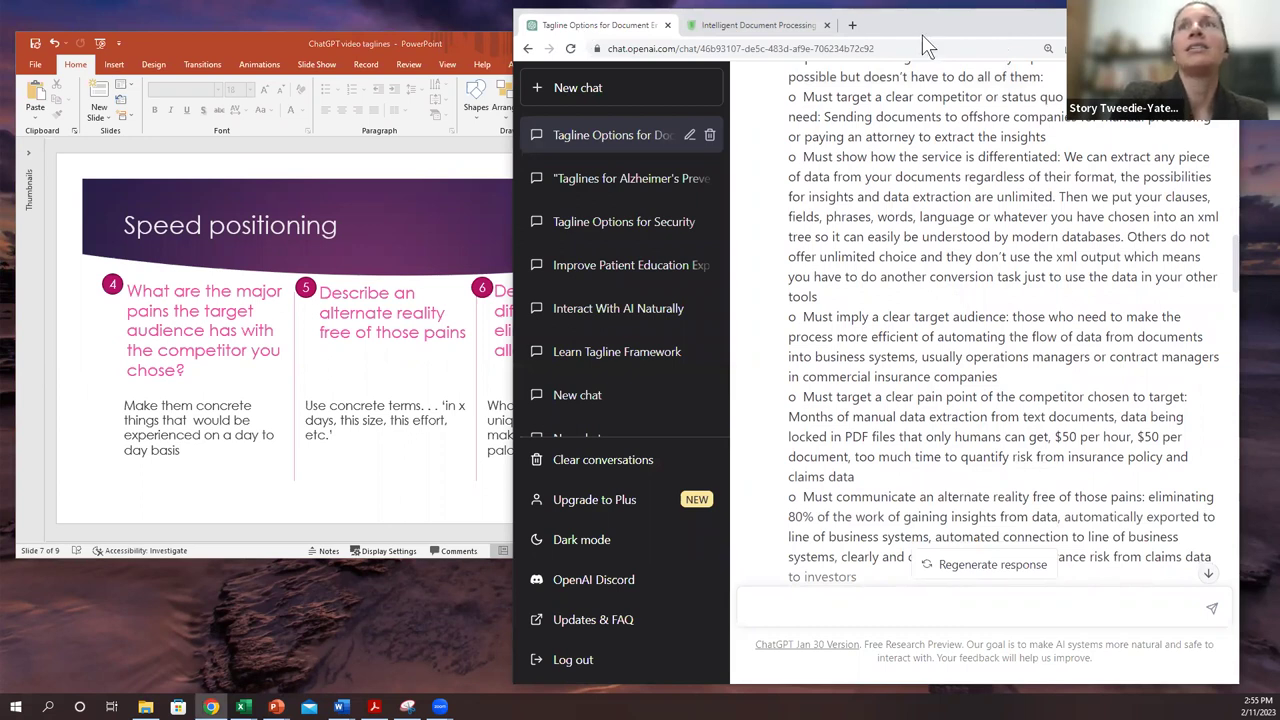
left_click_drag(983, 32, 976, 70)
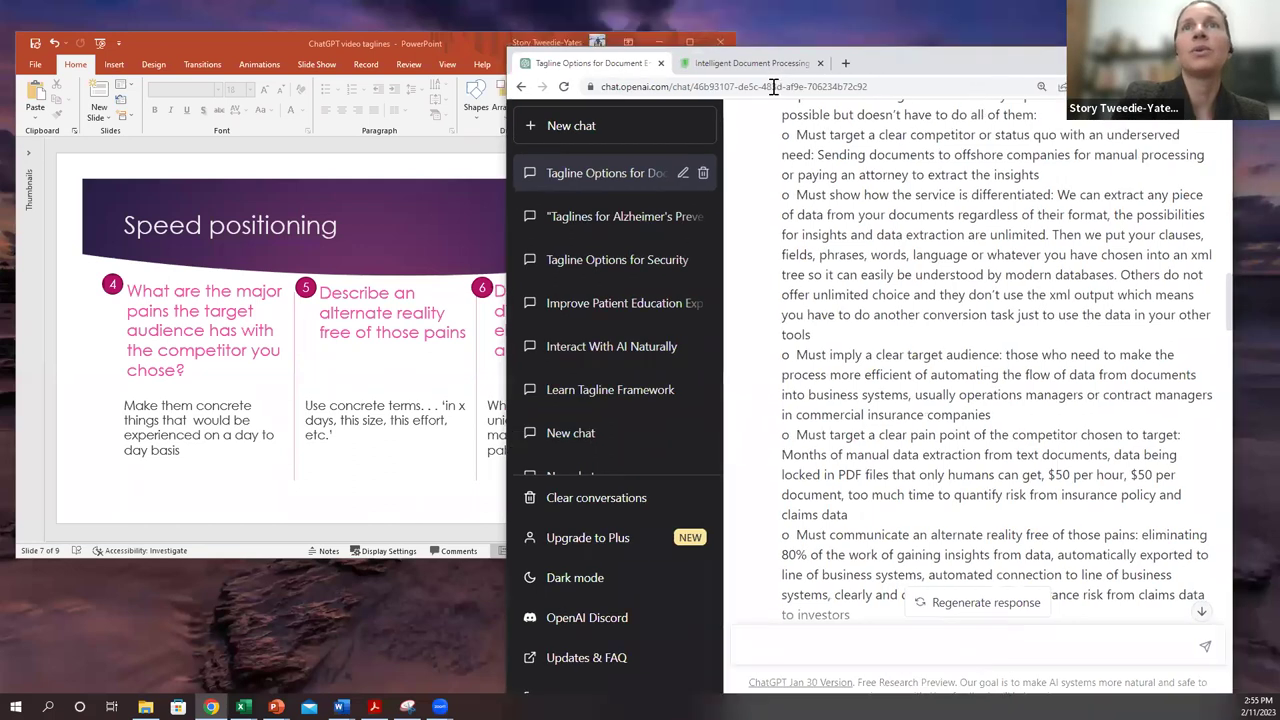
left_click(778, 66)
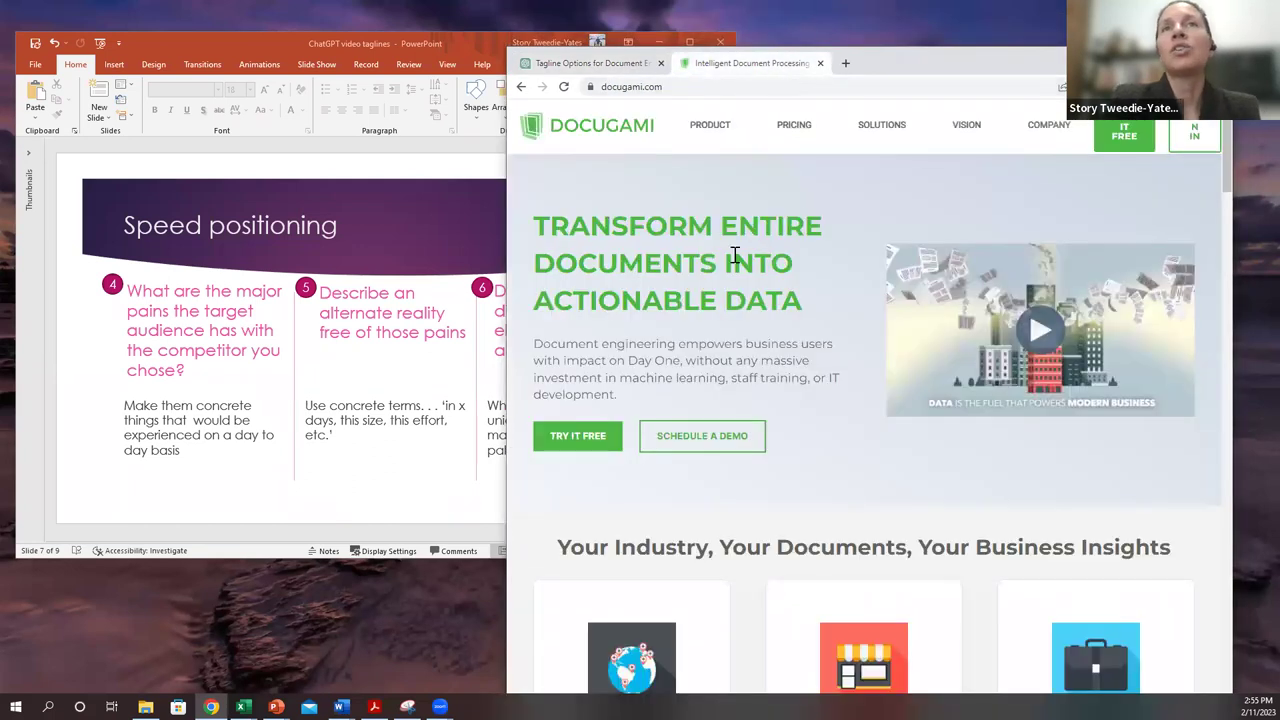
left_click(622, 70)
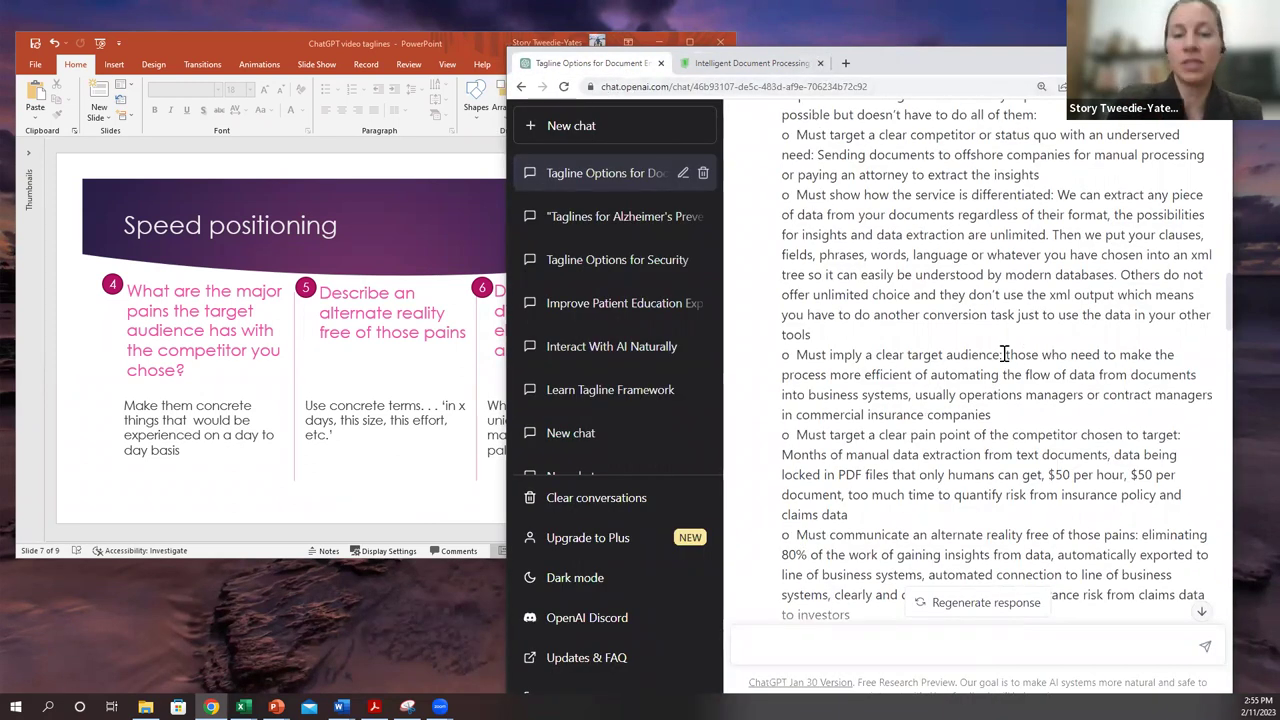
Highlight the target audience and alternate reality answers in the prompt, and switch to PowerPoint to show the category question slide.
left_click_drag(1004, 354, 1010, 408)
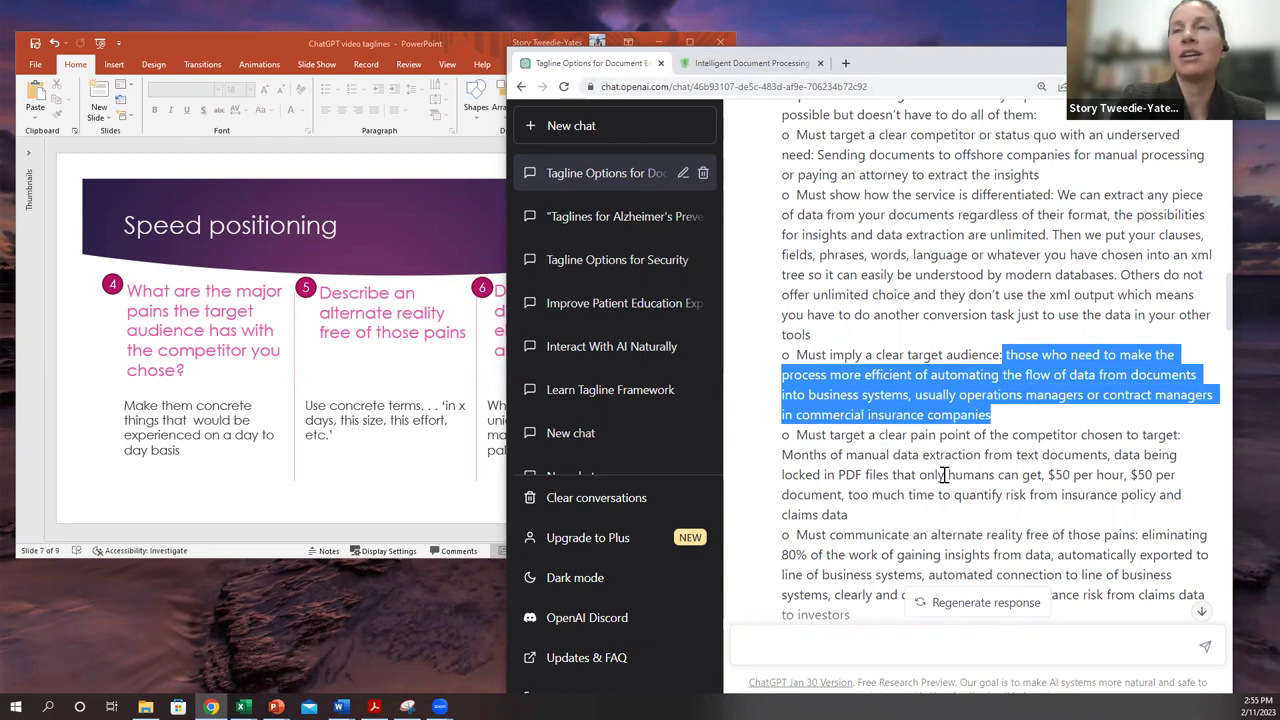
scroll(944, 475, "down", 3)
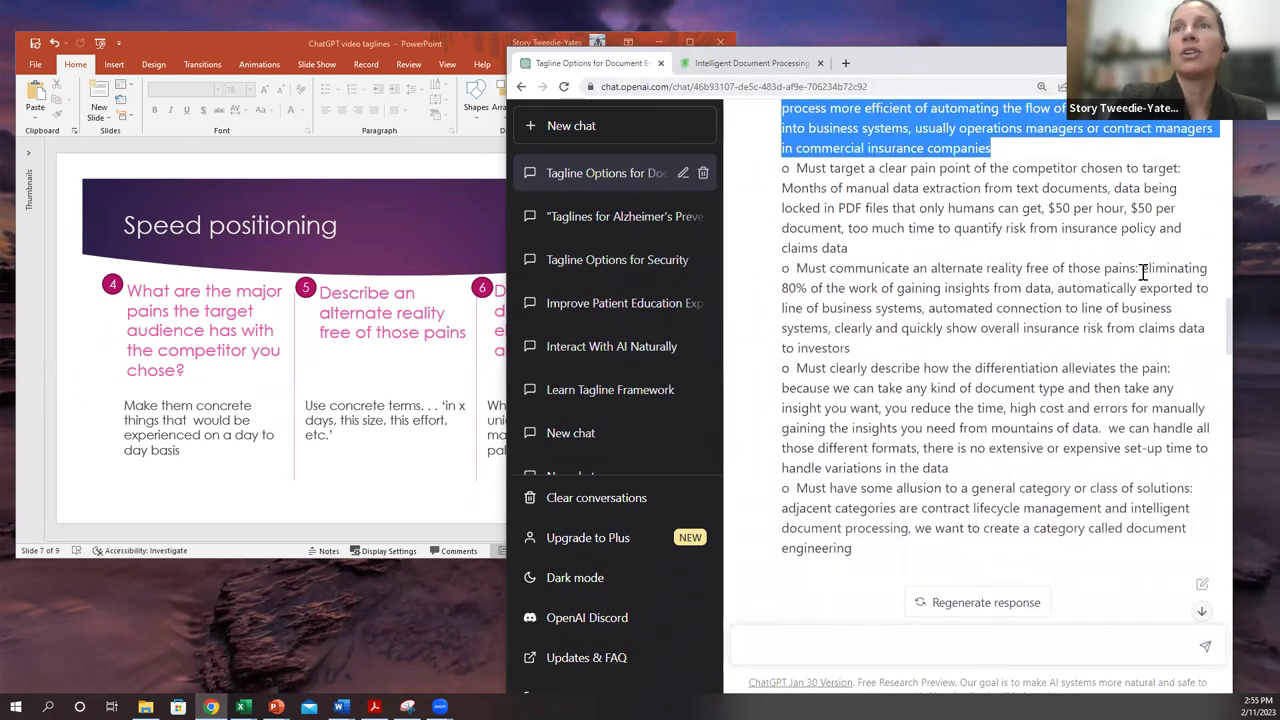
left_click_drag(1142, 270, 955, 368)
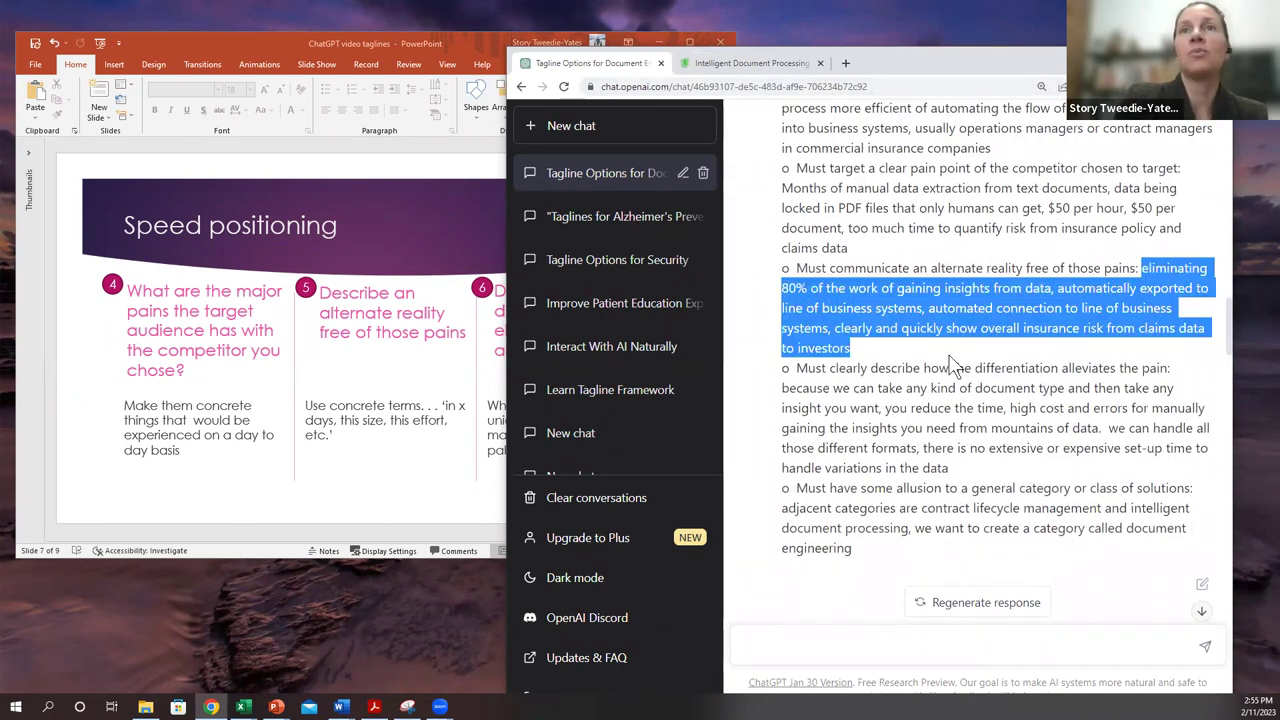
left_click(403, 383)
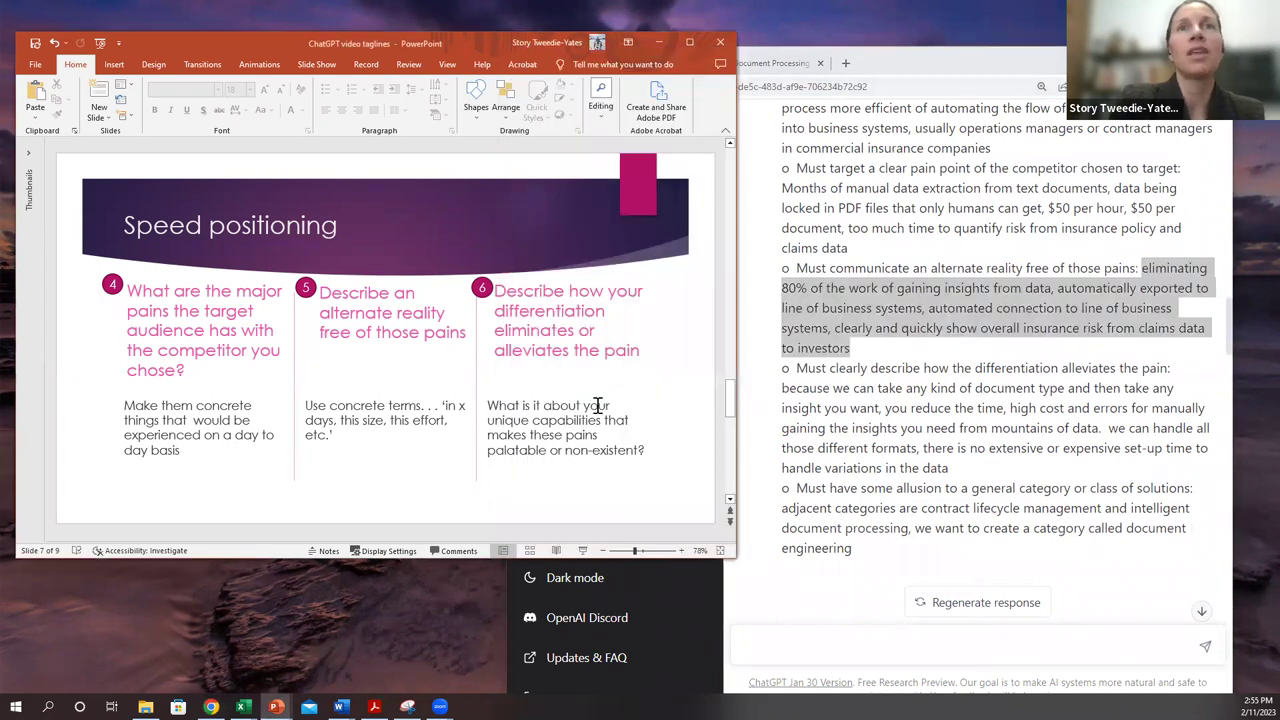
left_click(730, 500)
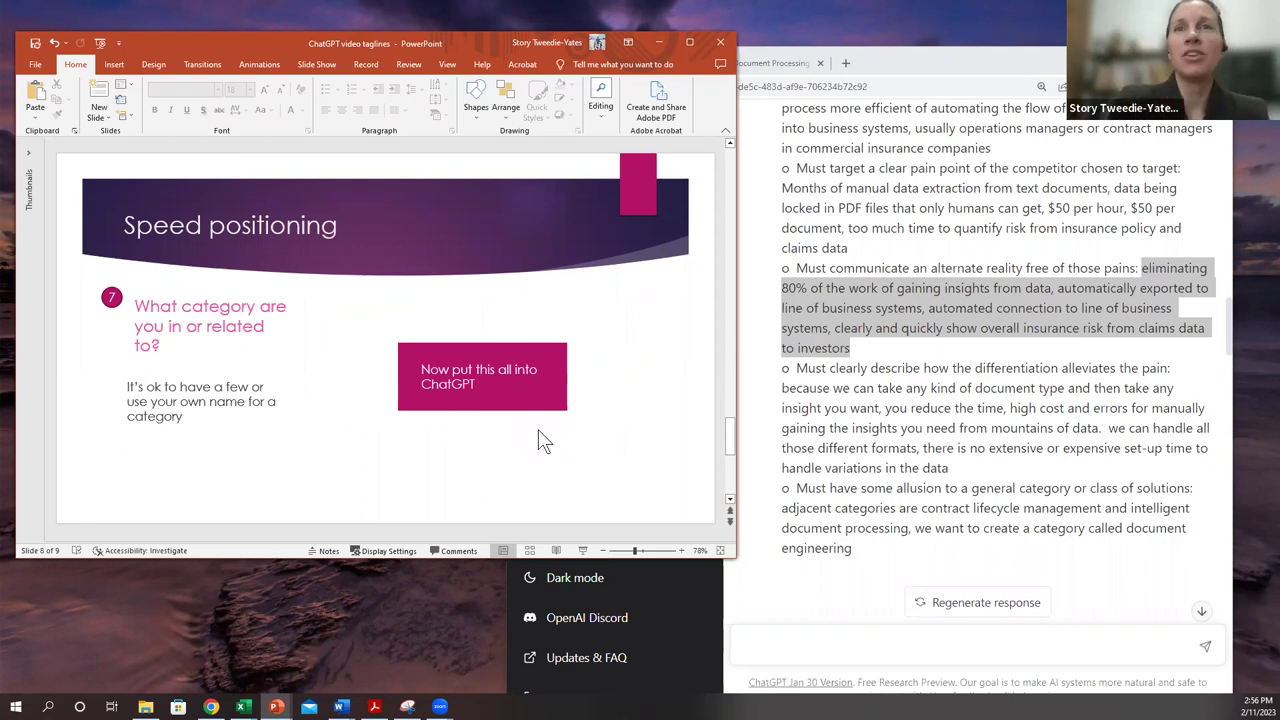
Return to ChatGPT and review the generated tagline lists, including the alternate reality version and the five options mentioning AI.
left_click(873, 461)
scroll(873, 461, "down", 3)
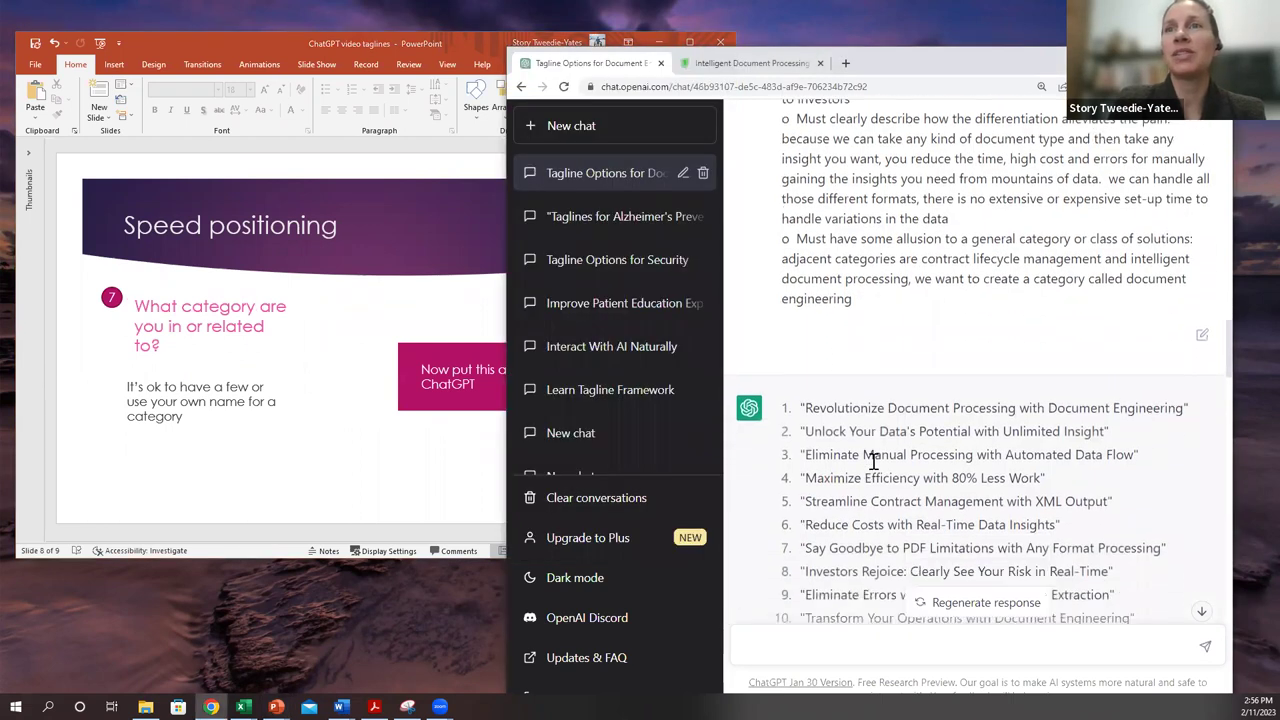
scroll(873, 461, "down", 5)
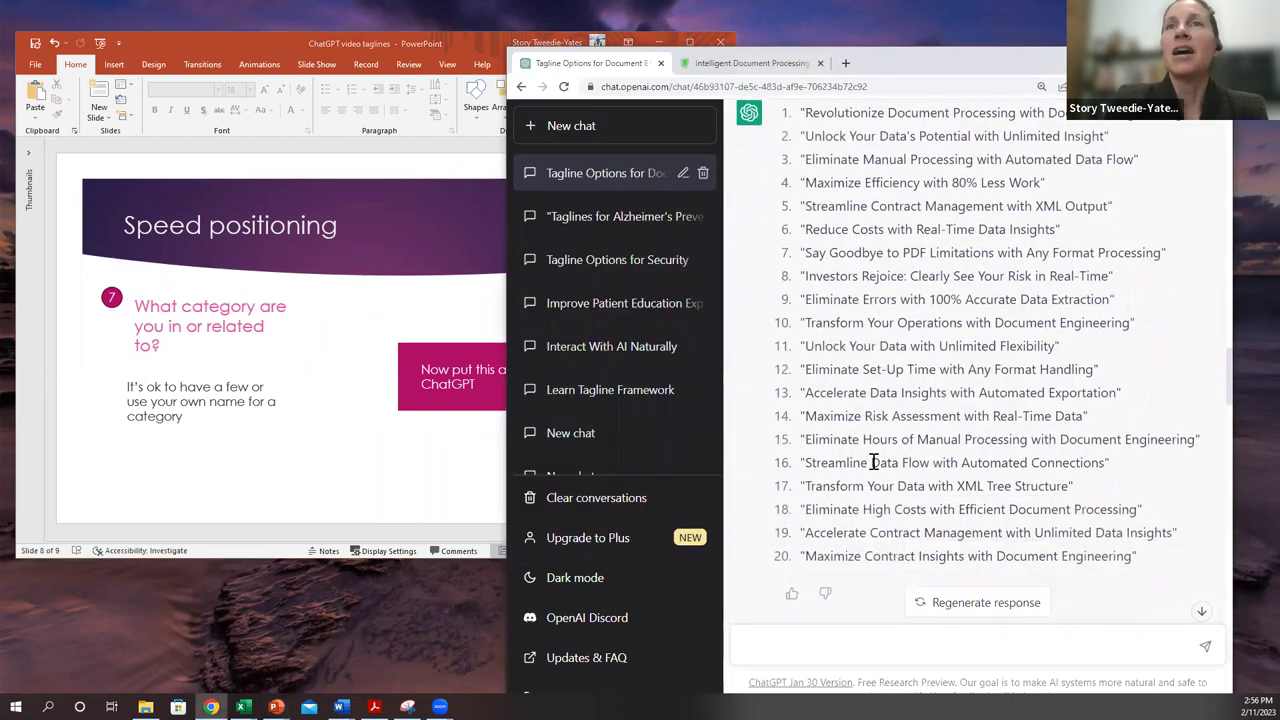
scroll(873, 461, "down", 3)
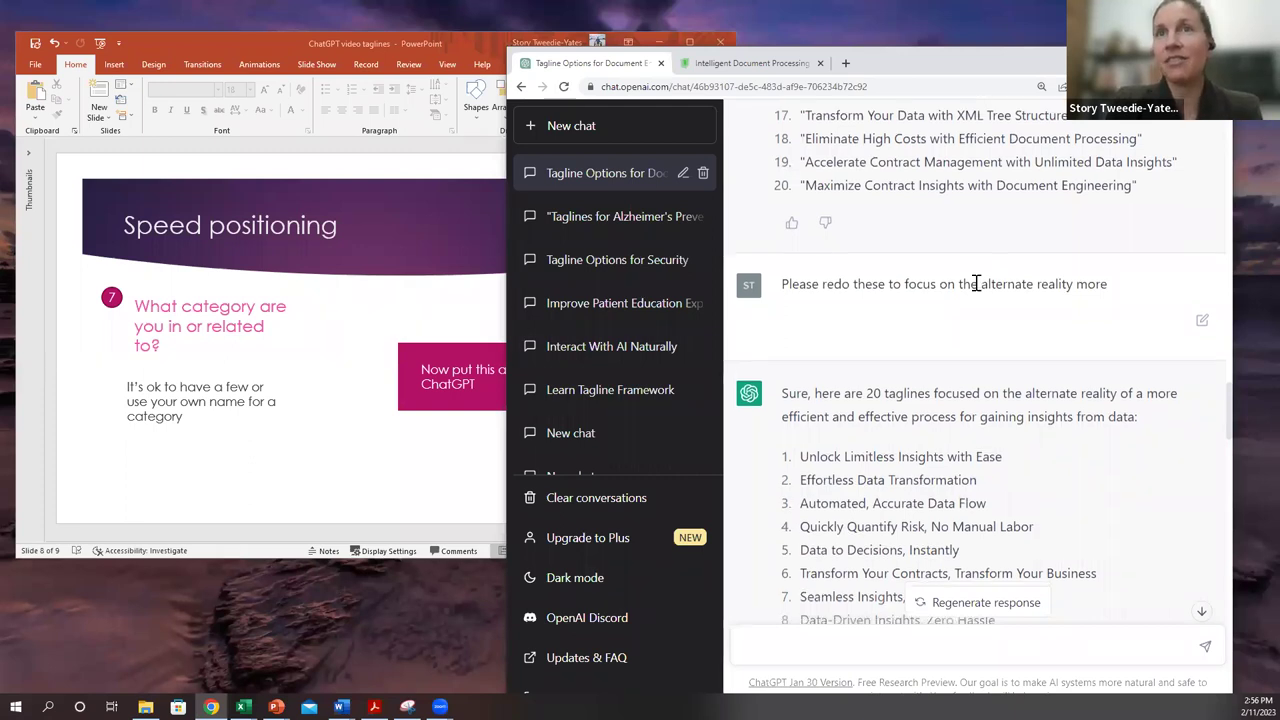
scroll(975, 283, "down", 1)
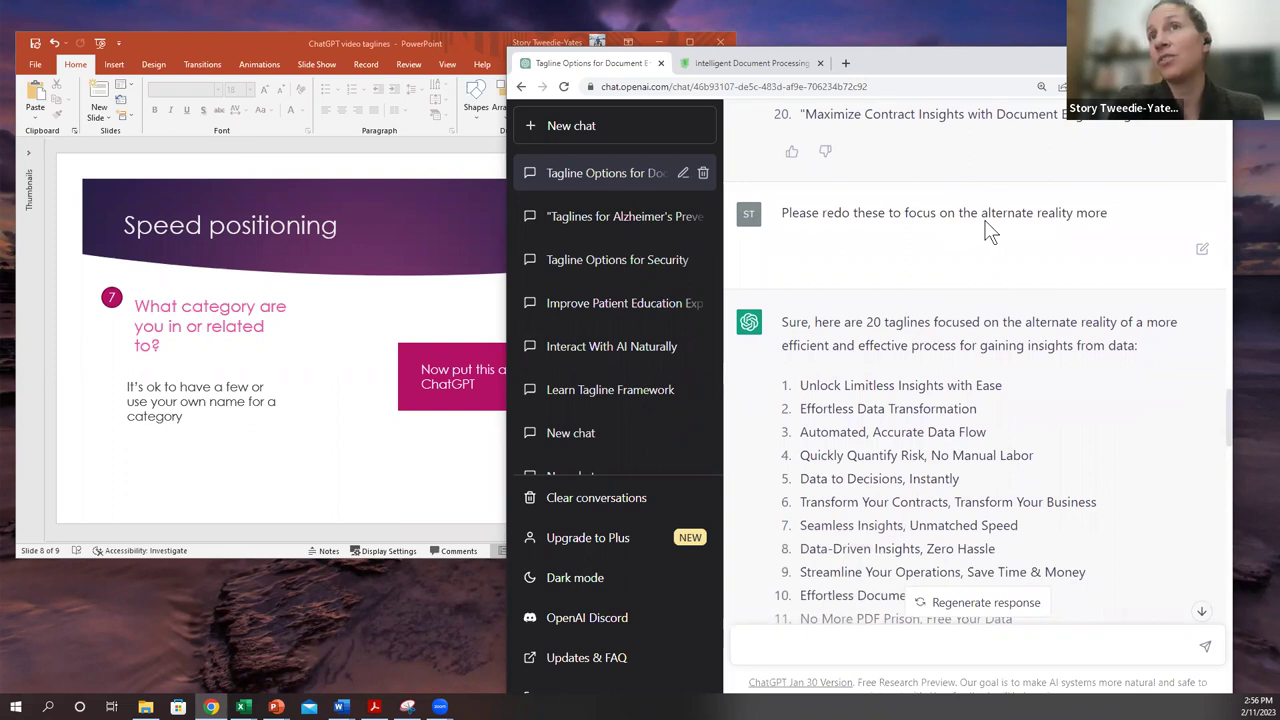
scroll(988, 230, "down", 7)
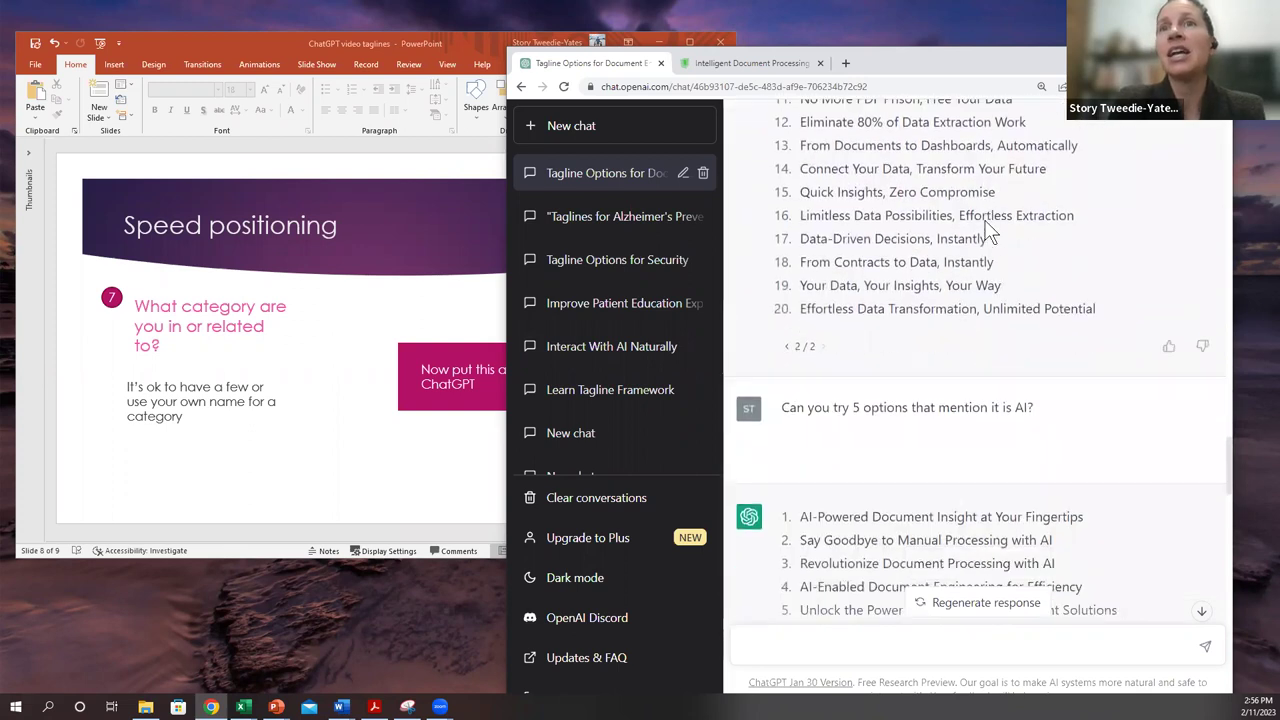
scroll(1000, 300, "down", 1)
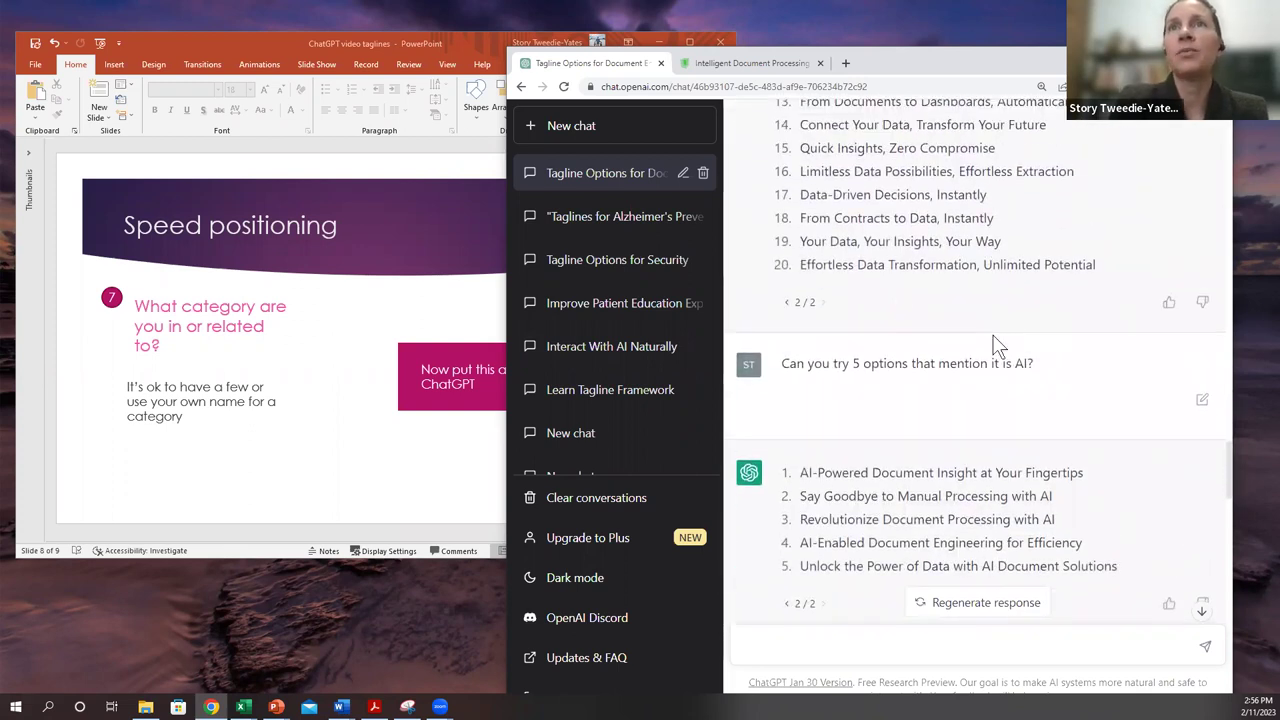
Highlight the tagline "From Contracts to Data, Instantly" and switch to PowerPoint to show the last slide with the chosen tagline.
left_click_drag(801, 218, 986, 217)
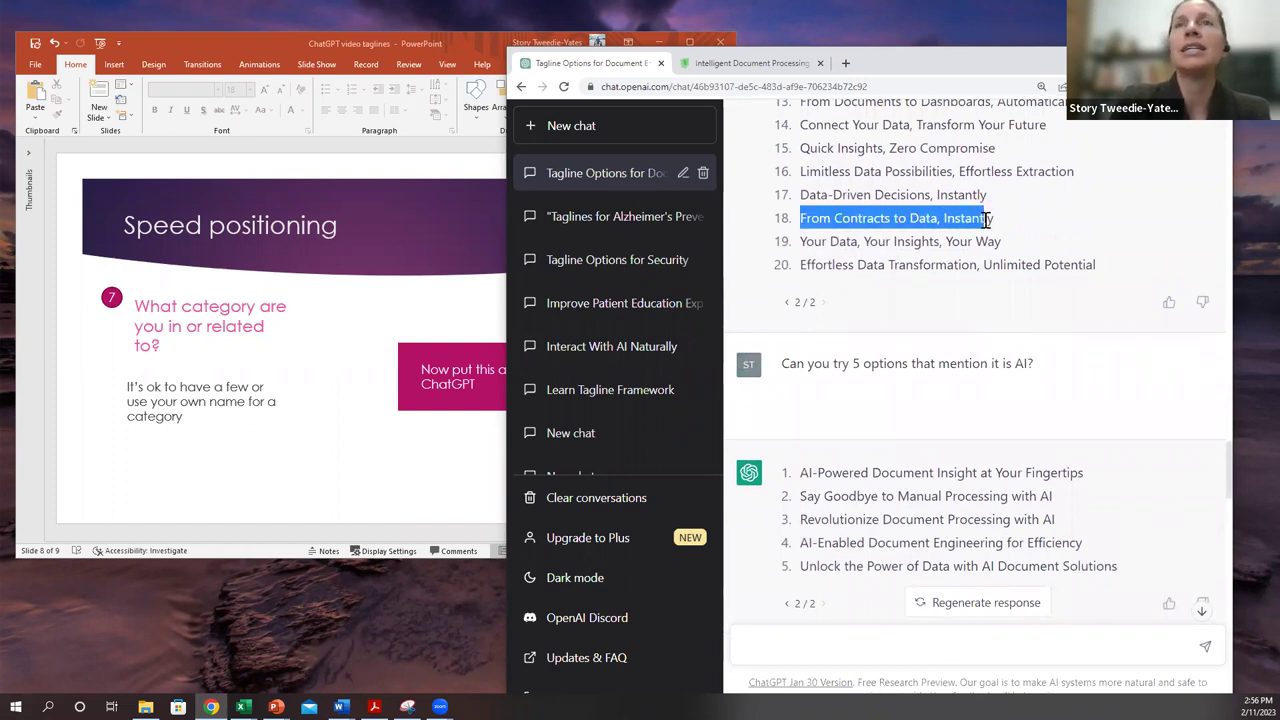
left_click(335, 493)
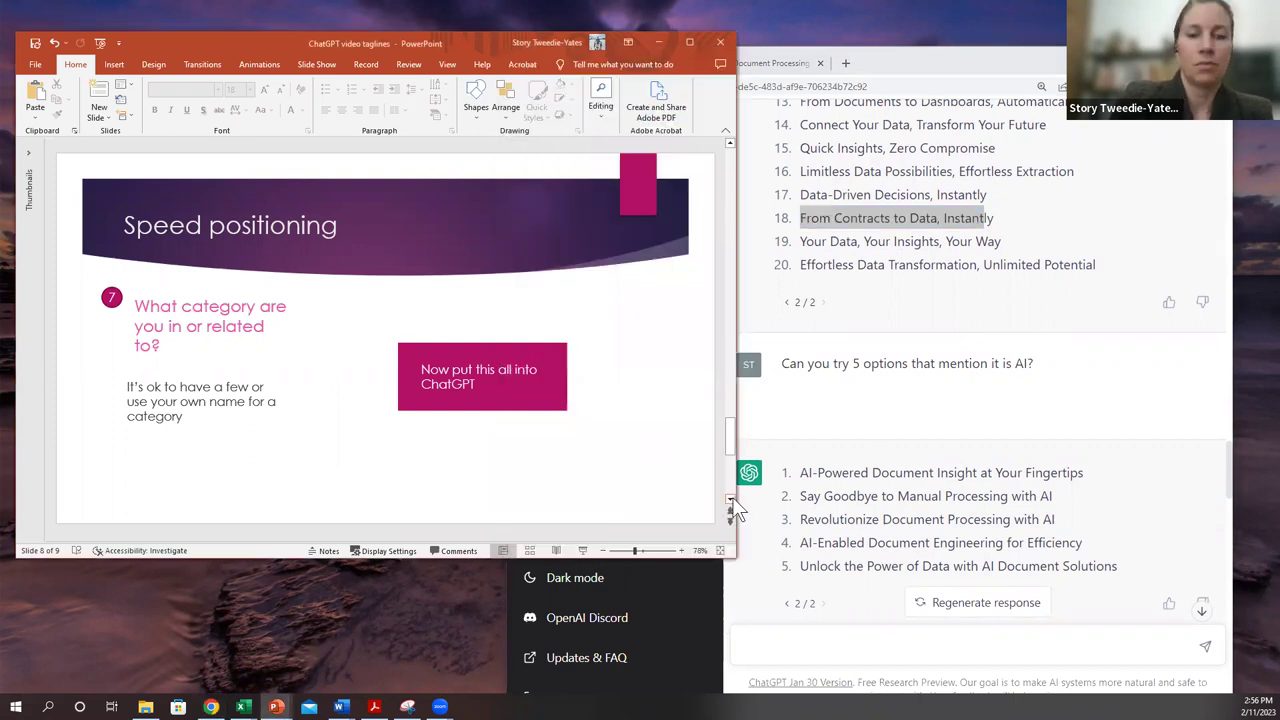
left_click(730, 500)
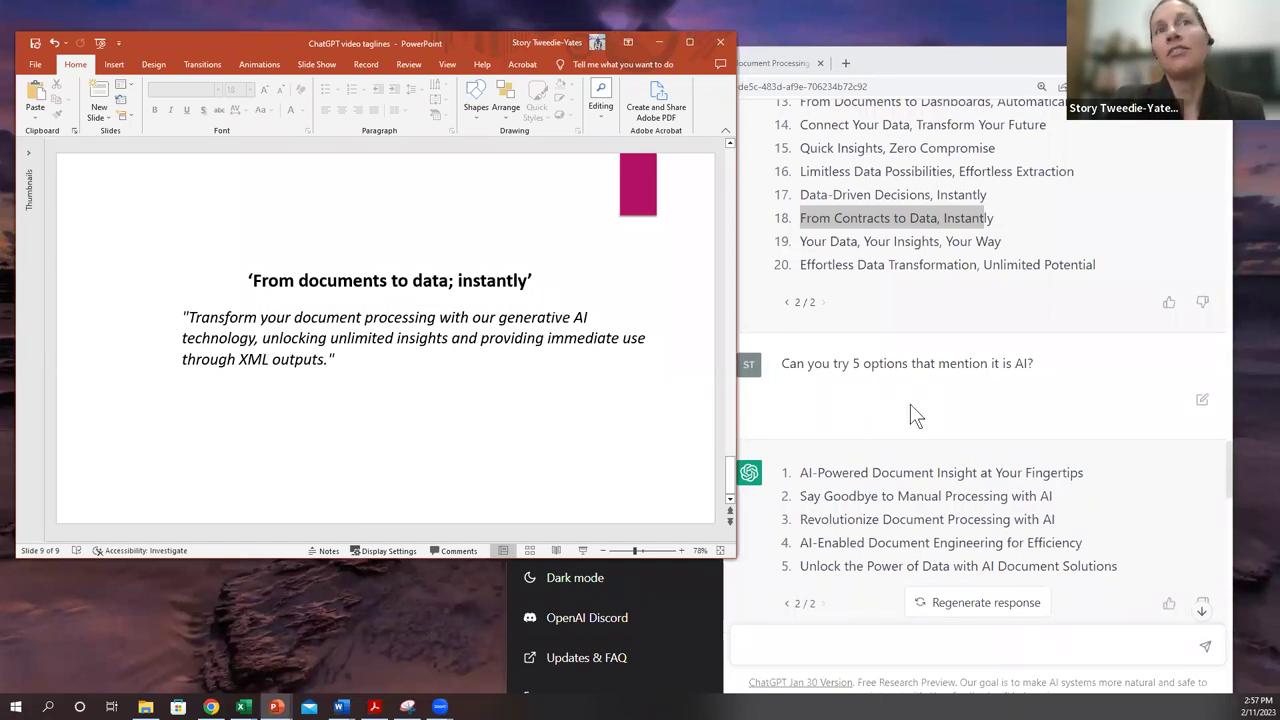
Review the follow-up requests in the ChatGPT conversation, from reduction of time to the entire sentence descriptor.
type("Please redo these focusing on the reduction of time")
key("Return")
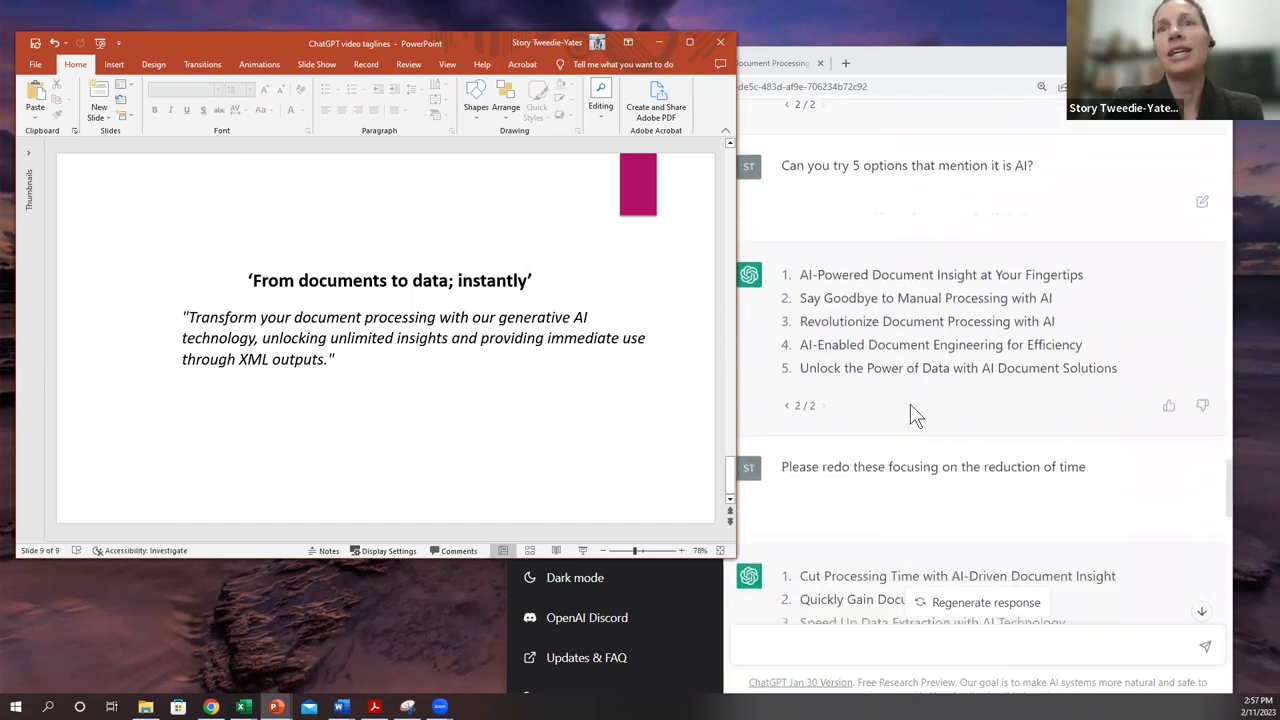
key("ctrl+v")
key("Return")
scroll(860, 300, "down", 1)
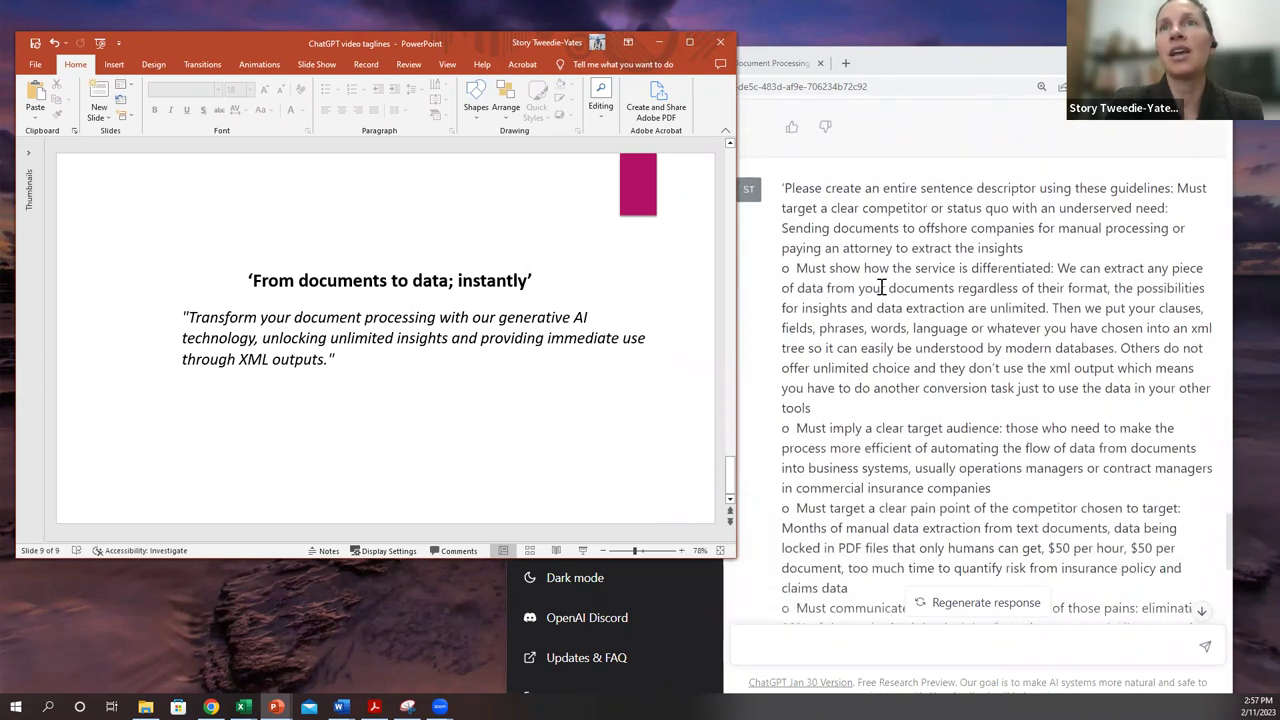
Highlight the sentence descriptor request and "but creating 5 examples using only one sentence", and switch back to PowerPoint's final tagline slide.
left_click_drag(849, 188, 1035, 188)
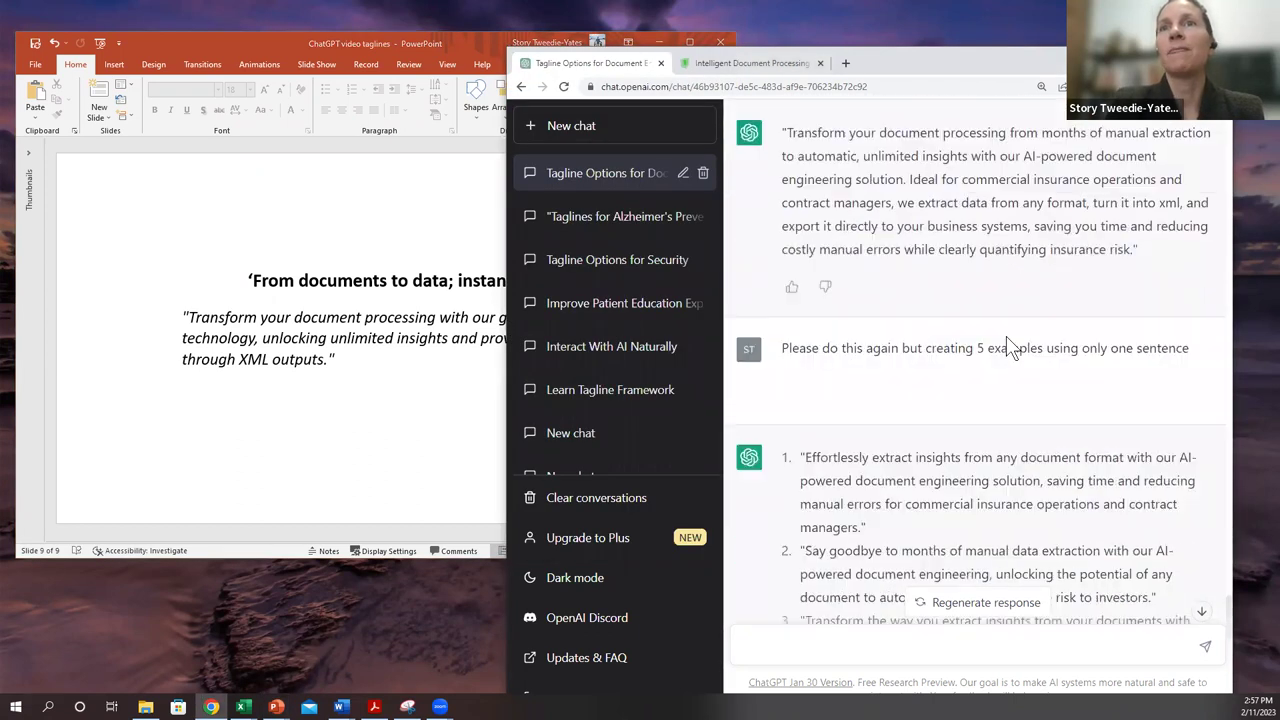
left_click_drag(903, 350, 1184, 348)
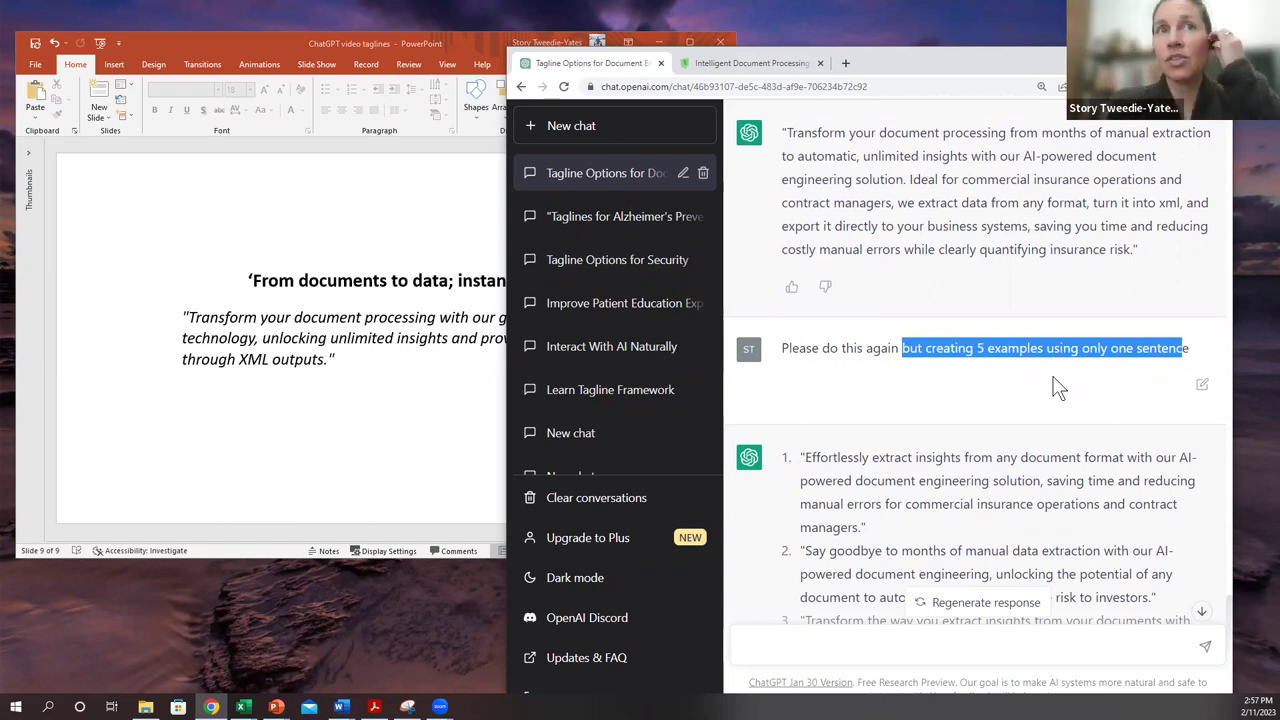
left_click(479, 394)
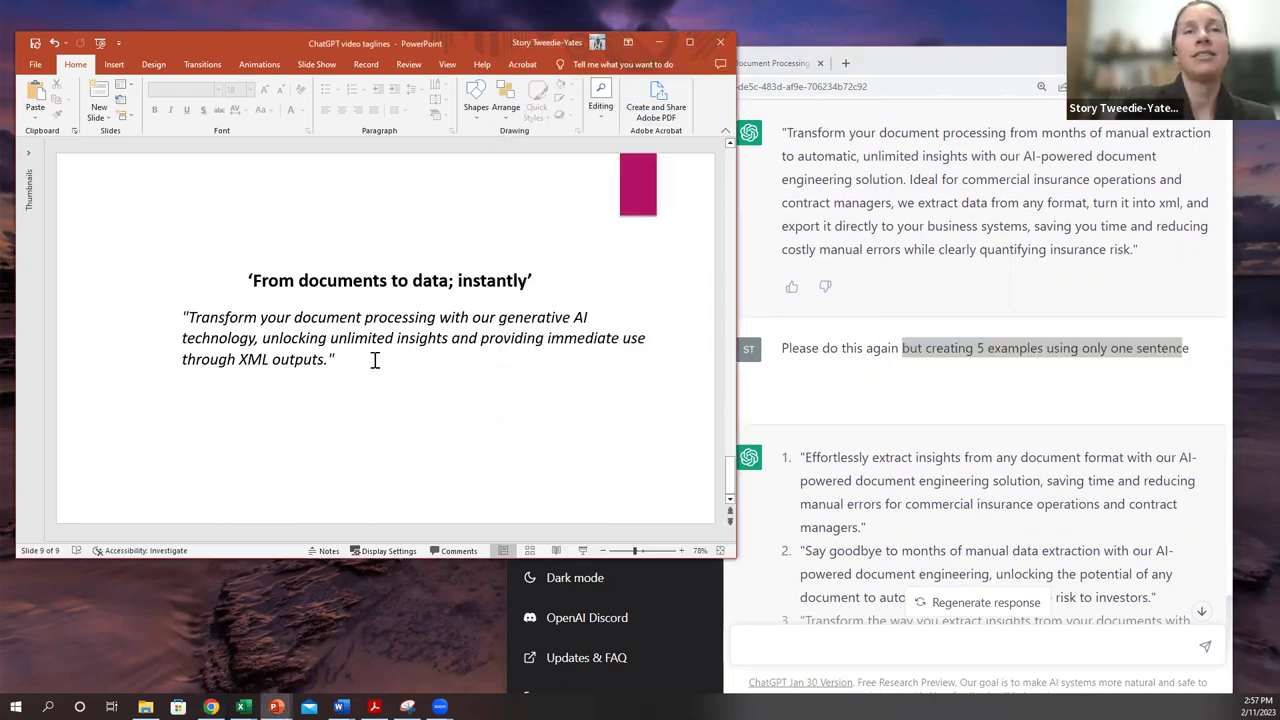